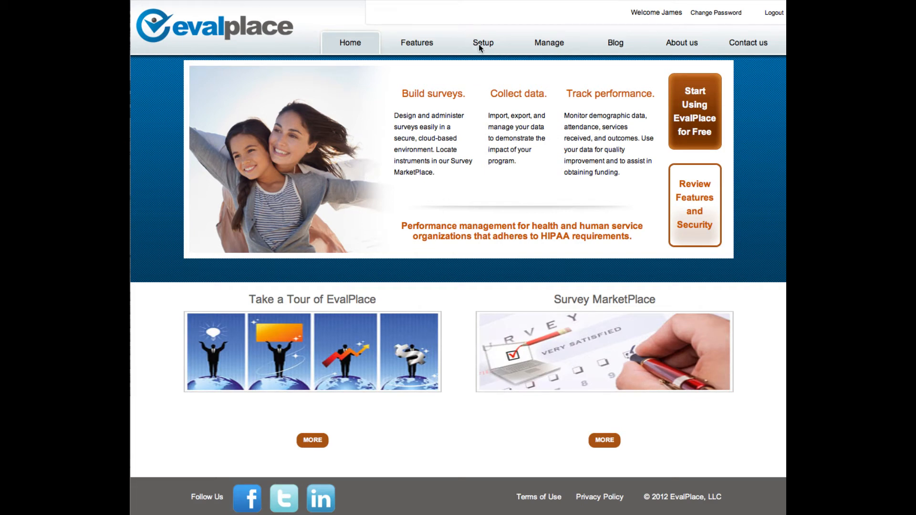
Review the staff accounts and the functions available in the new-user form, returning to the staff listing without adding anyone
click(480, 44)
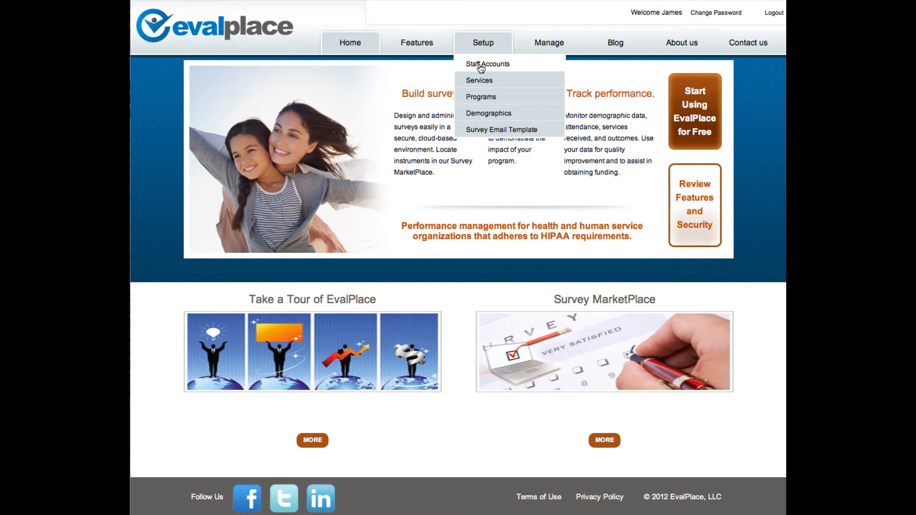
click(481, 65)
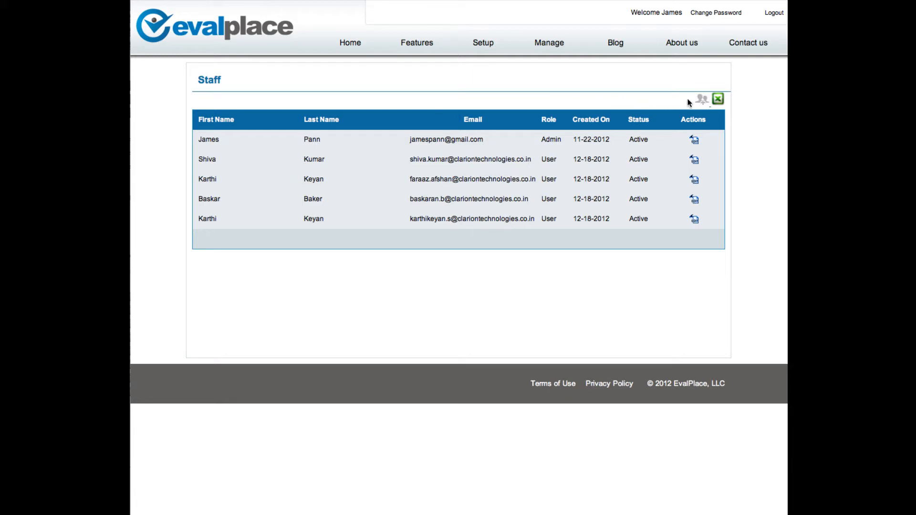
click(703, 99)
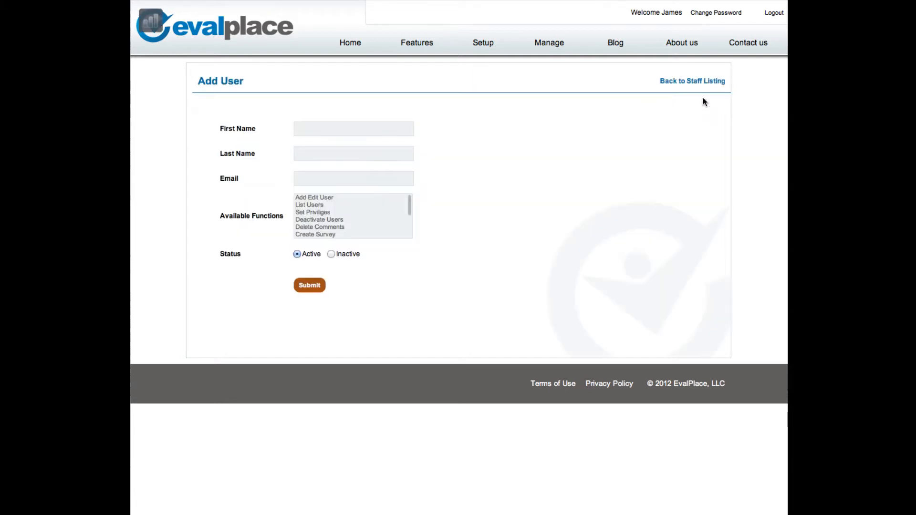
click(333, 205)
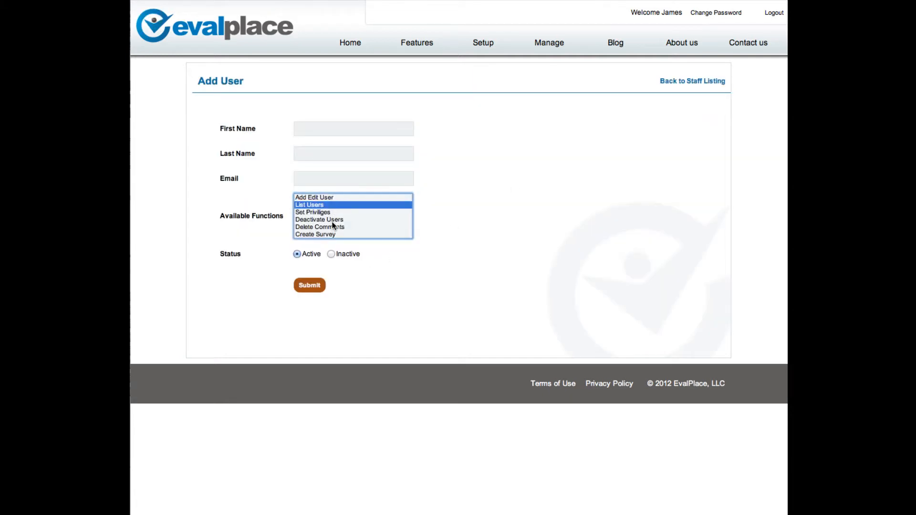
click(333, 220)
scroll(334, 220, down, 2)
click(681, 82)
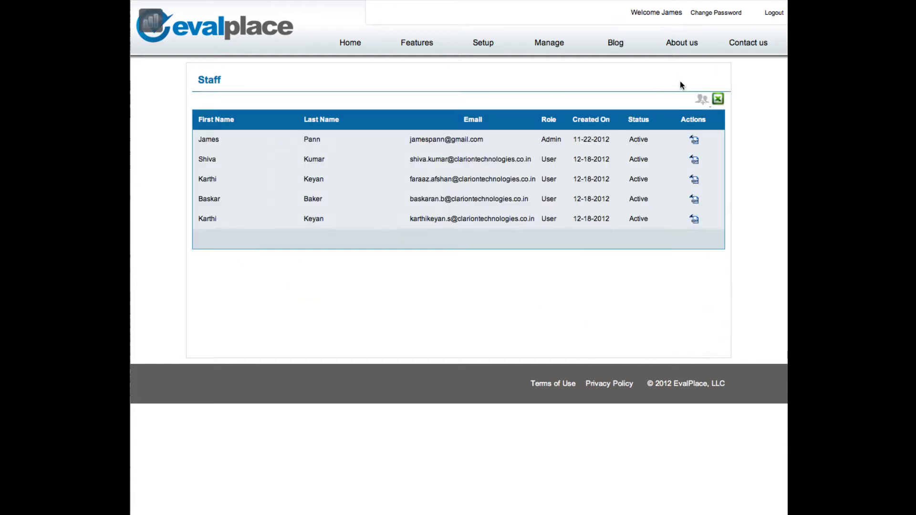
Review the organization's services and the blank new-service form, cancel it, and view the programs the organization provides
mouse_move(483, 43)
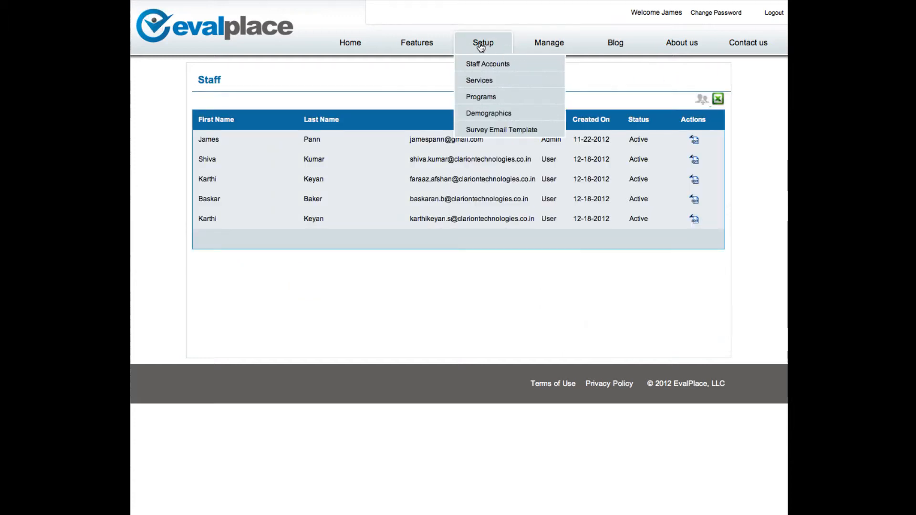
click(480, 81)
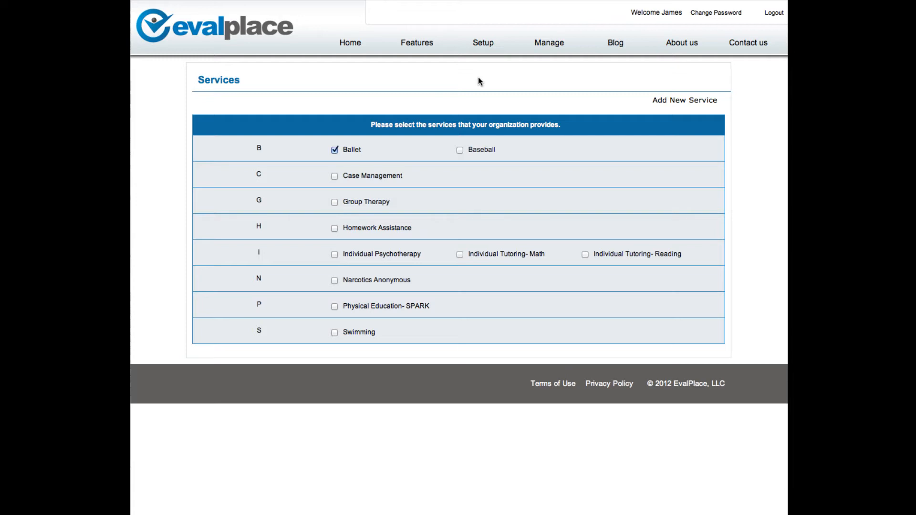
click(697, 101)
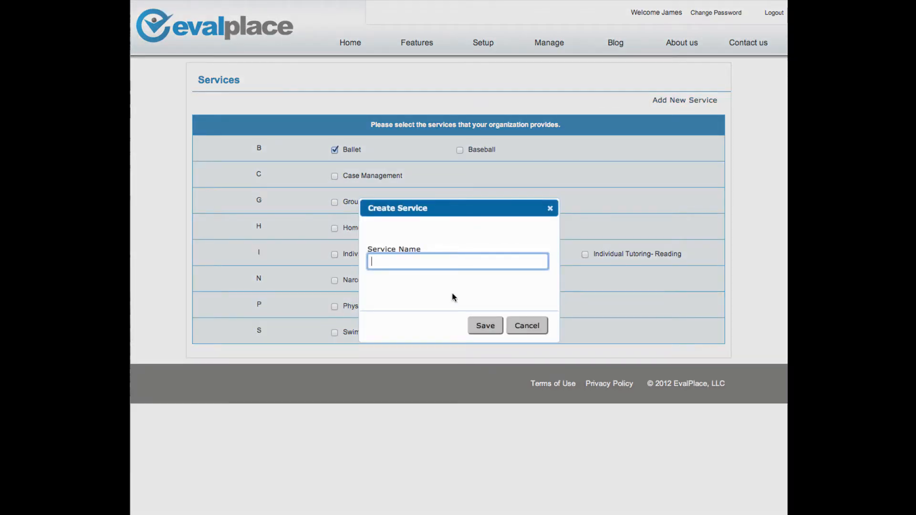
click(515, 324)
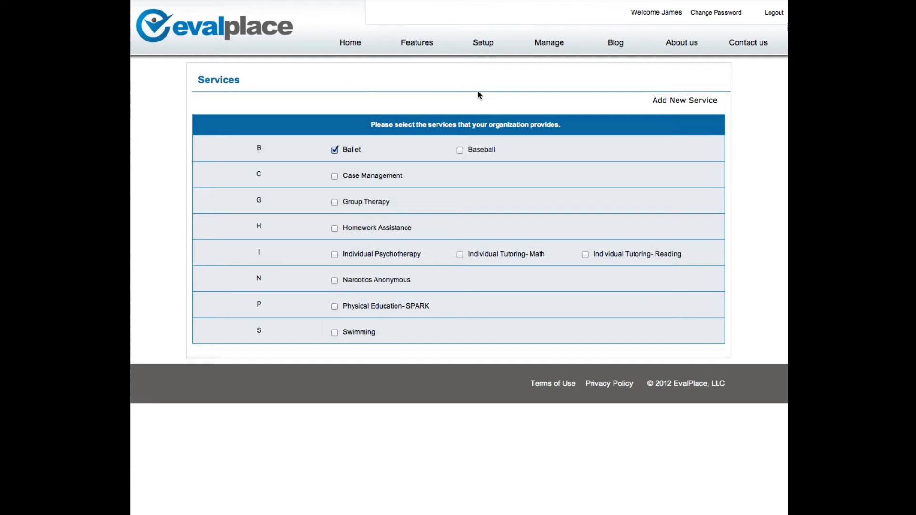
mouse_move(477, 49)
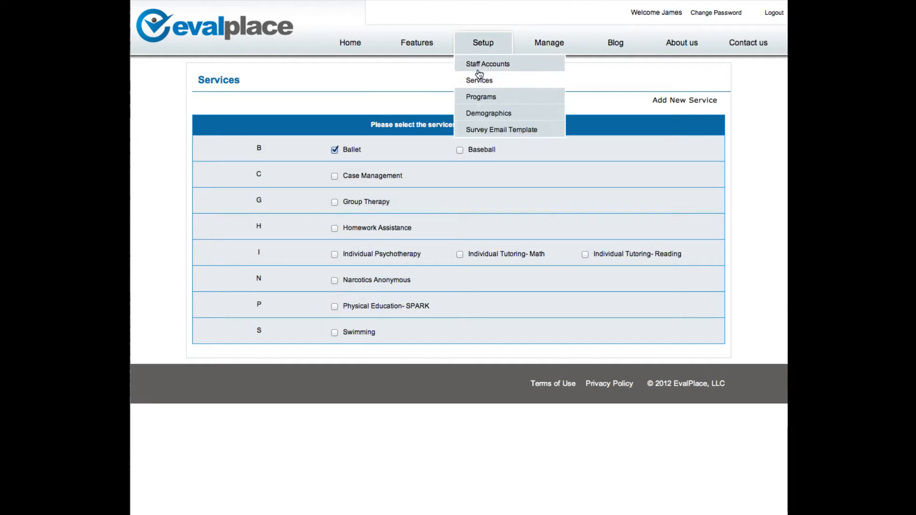
click(479, 98)
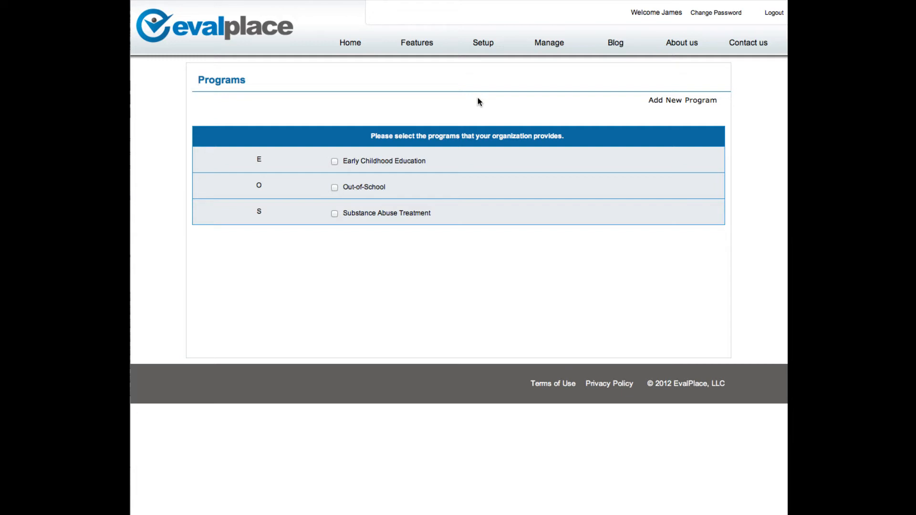
Create a new participant demographic variable named Age with the Numeric input type
mouse_move(483, 50)
click(487, 111)
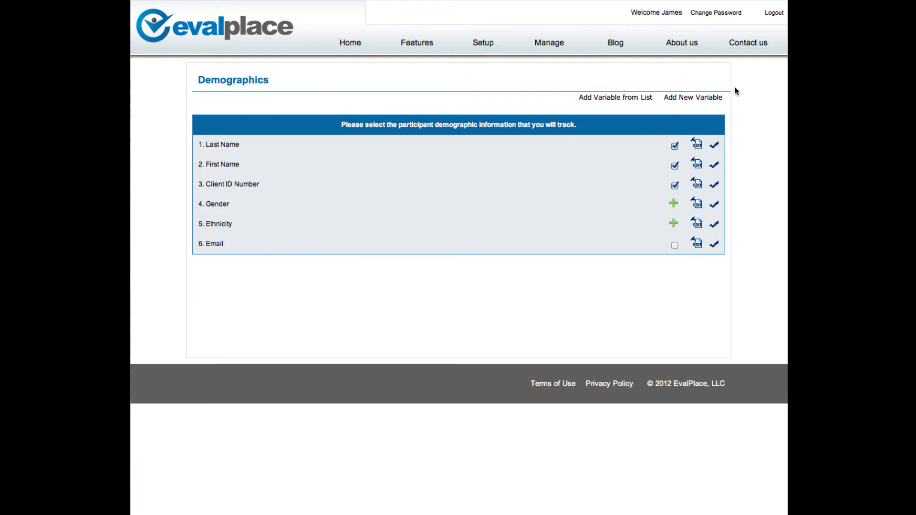
click(701, 99)
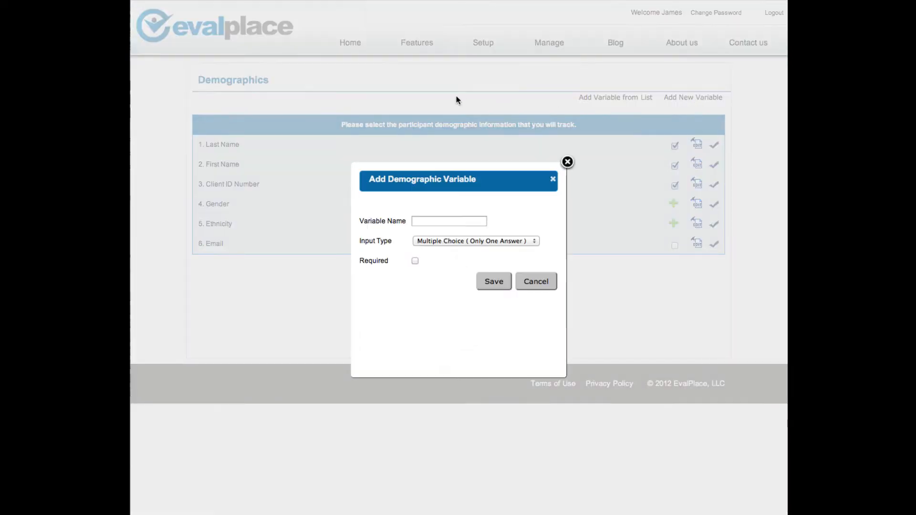
click(428, 219)
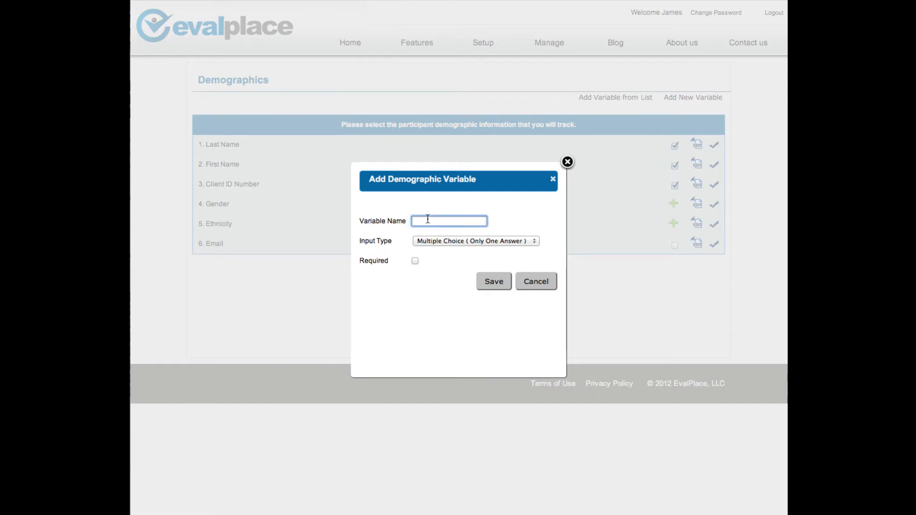
text(Age)
click(446, 241)
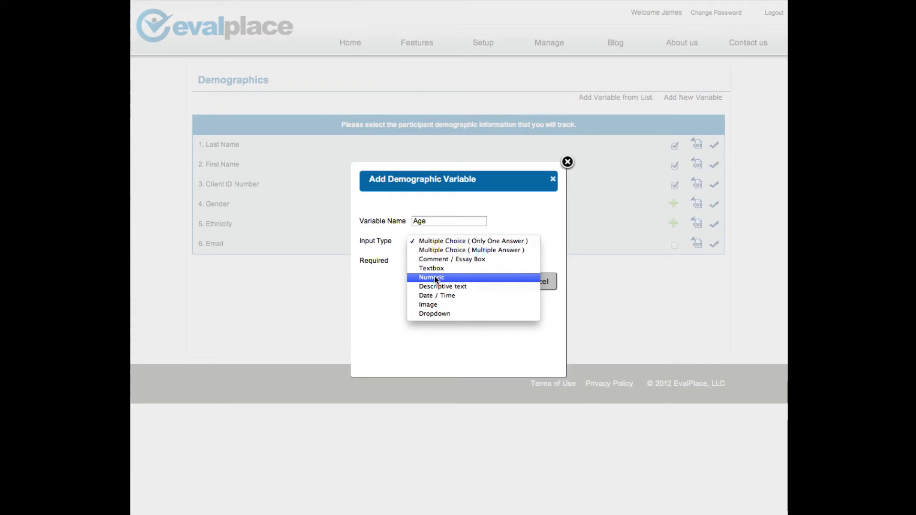
click(439, 278)
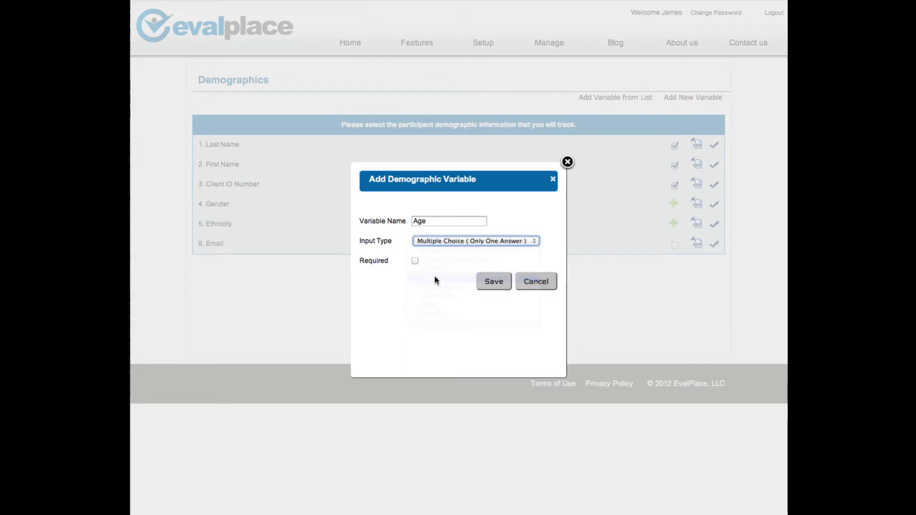
Save Age as a required variable with minimum 1 and maximum 120, and move it to the end of the demographics list
click(415, 261)
click(425, 302)
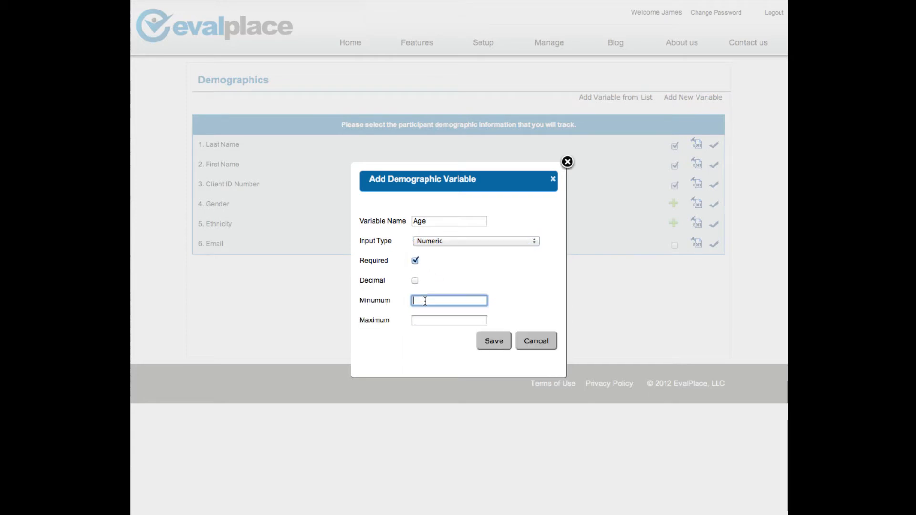
text(1)
click(432, 320)
text(120)
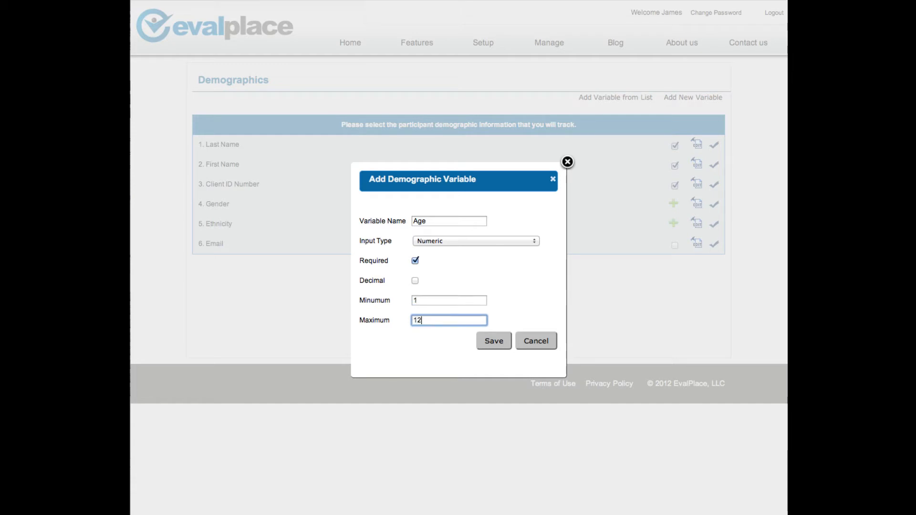
click(493, 341)
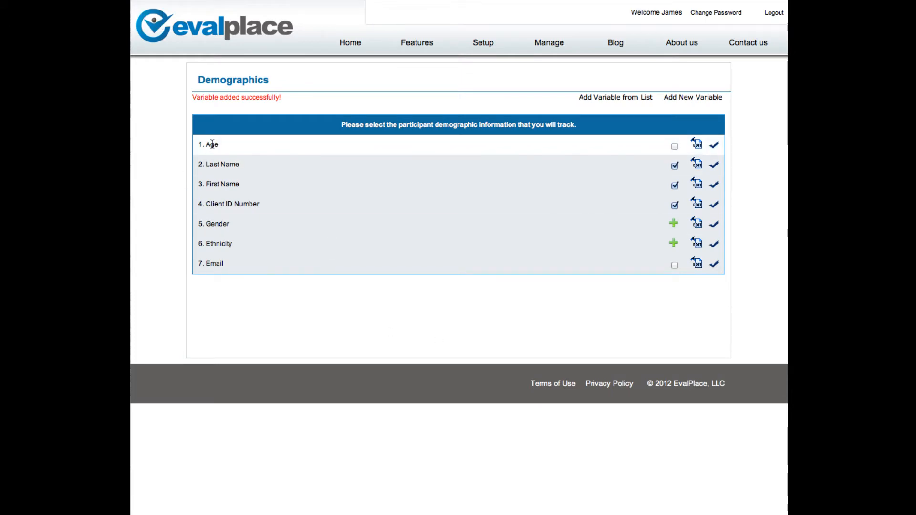
drag(213, 144, 224, 273)
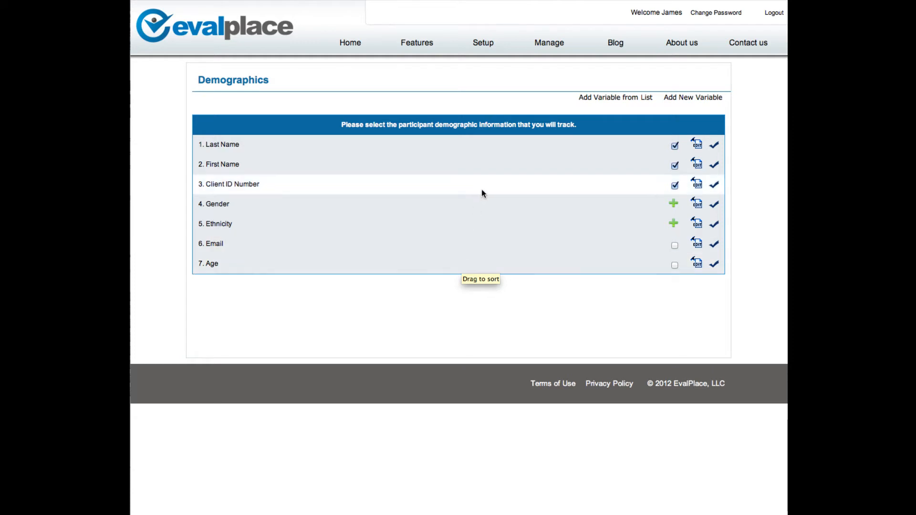
Mark Ballet attendance on December 3, 4 and 5, 2012 in the record of the last participant on the Participant Dashboard
mouse_move(550, 48)
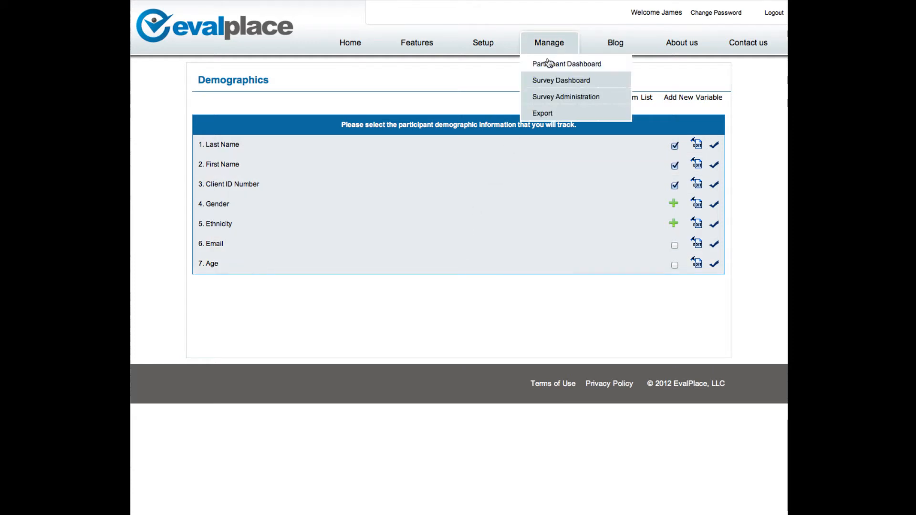
click(547, 62)
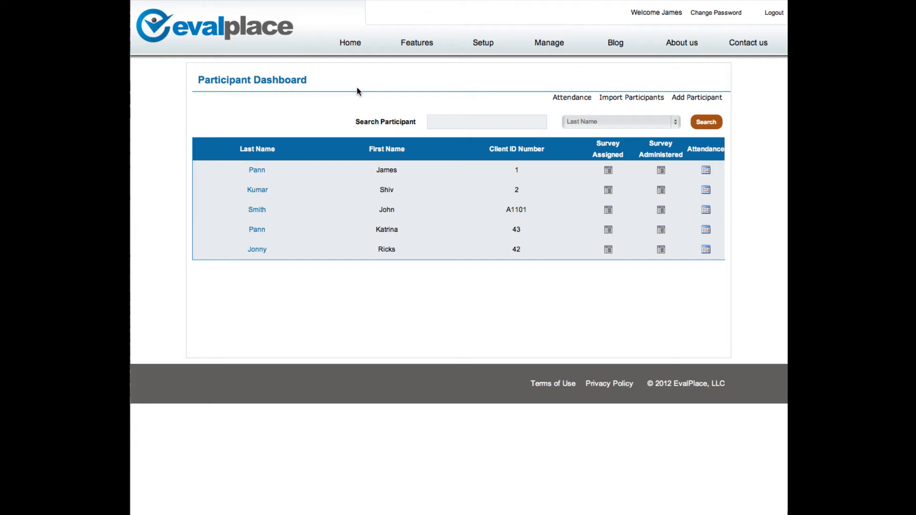
click(256, 250)
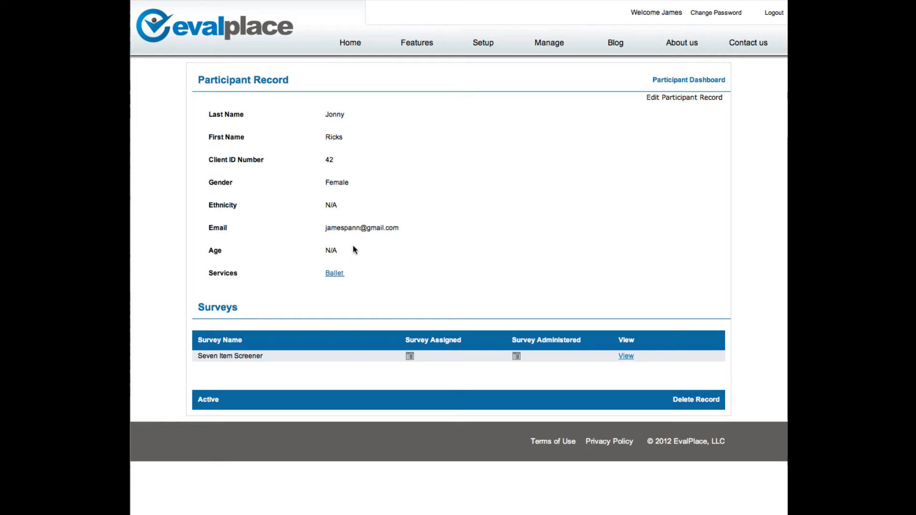
click(334, 273)
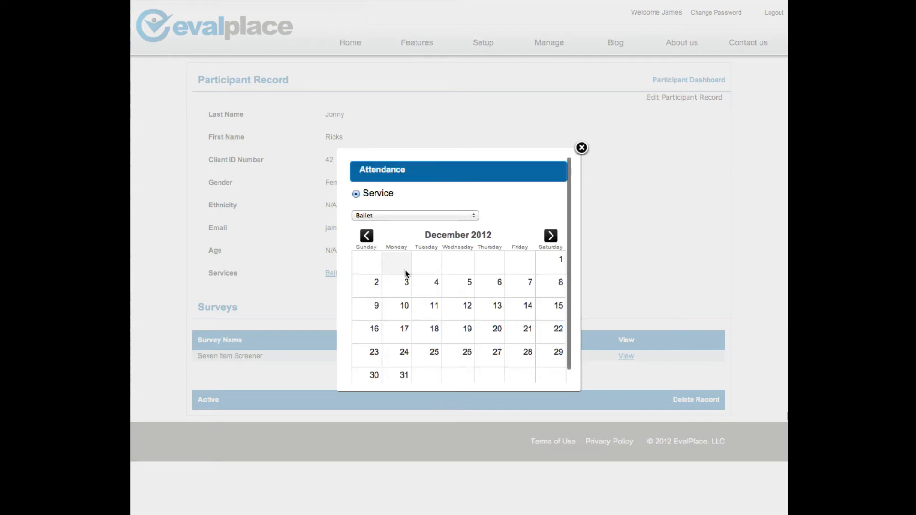
click(408, 280)
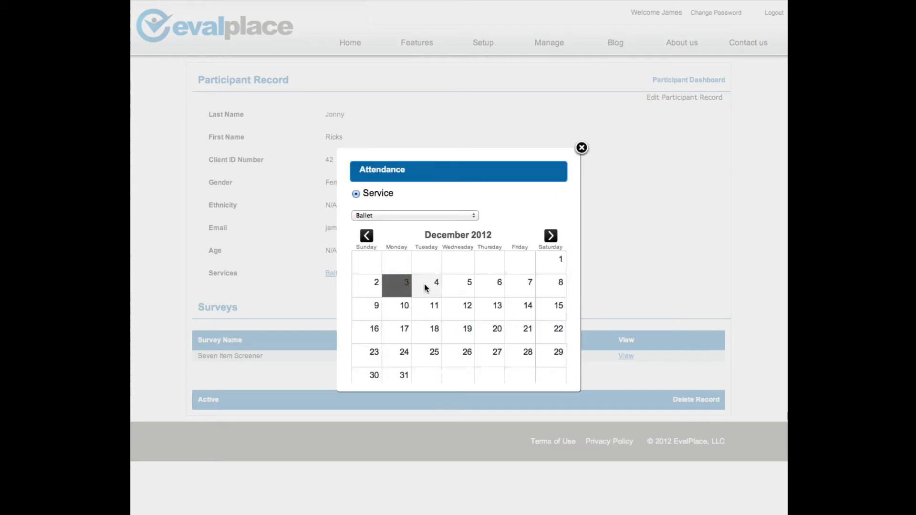
click(437, 282)
click(467, 282)
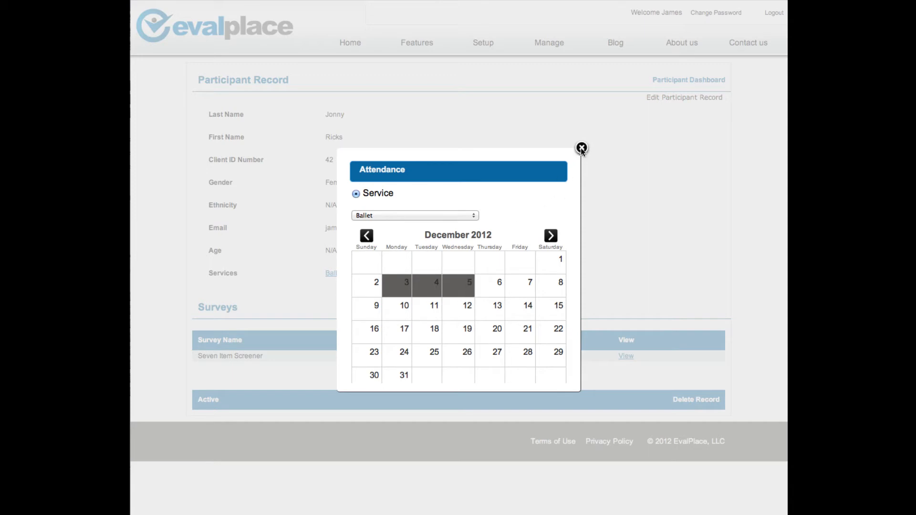
click(475, 217)
click(583, 147)
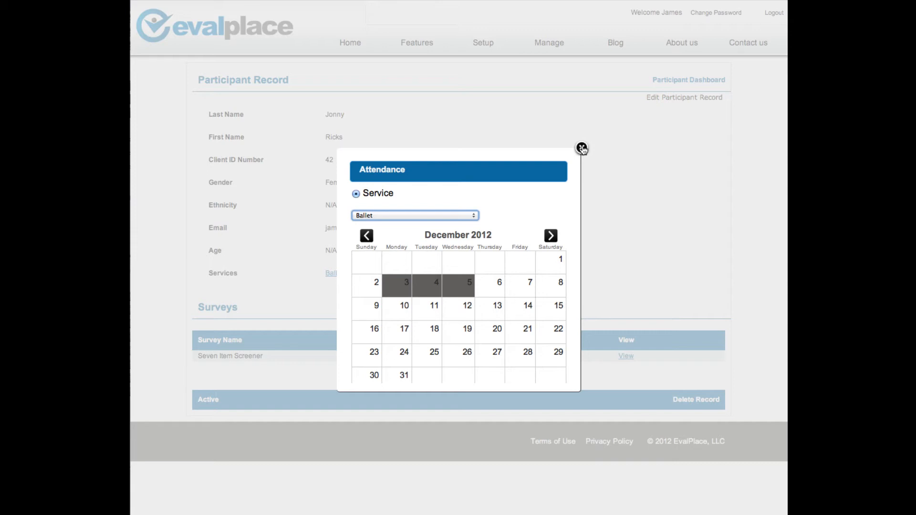
click(582, 149)
click(582, 148)
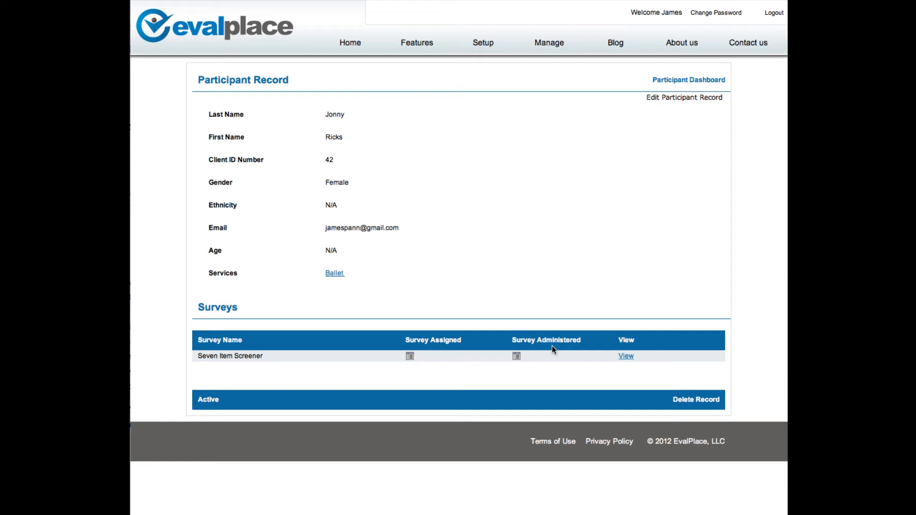
View the participant's Seven Item Screener responses, close them, and return to the Participant Dashboard
click(627, 357)
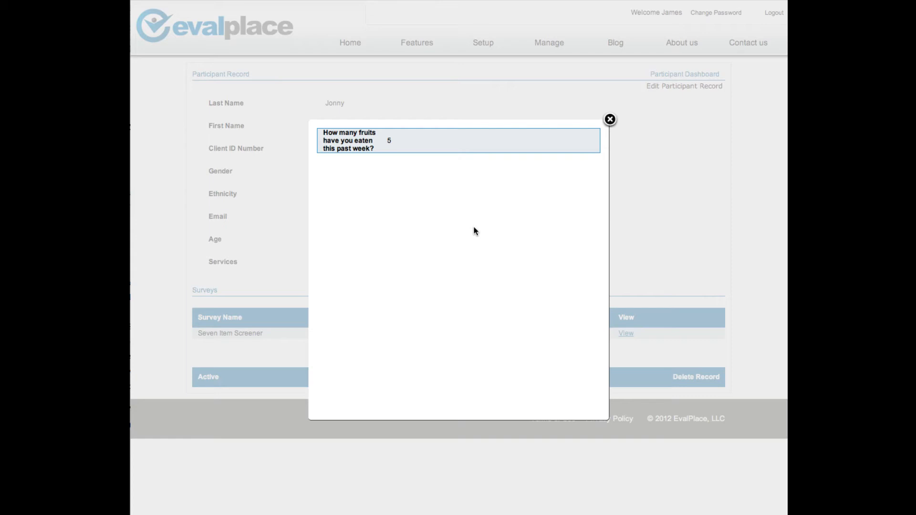
click(610, 120)
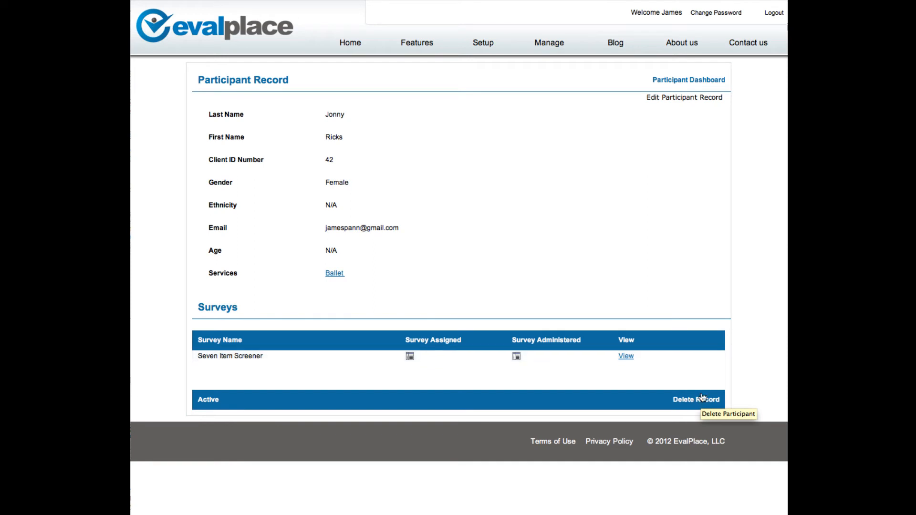
click(705, 81)
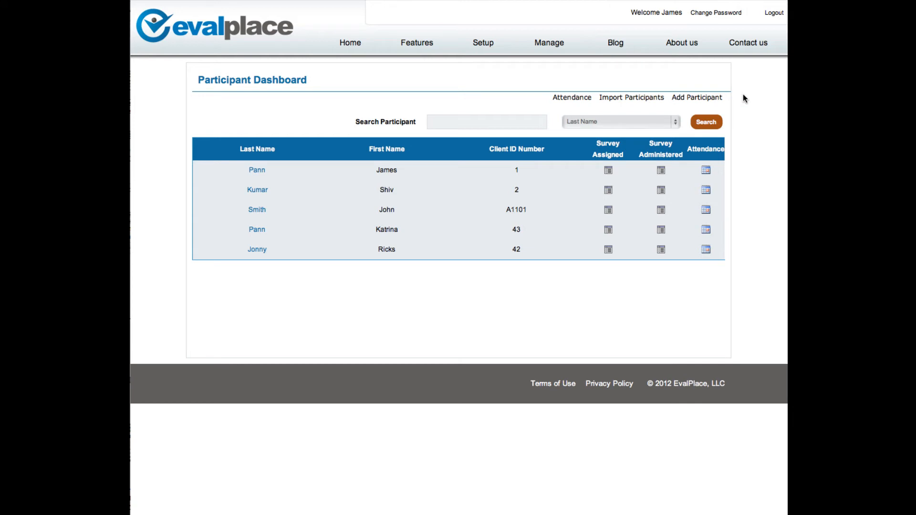
Examine the group attendance form for Ballet with the third participant selected, and return to the Participant Dashboard without saving
click(576, 98)
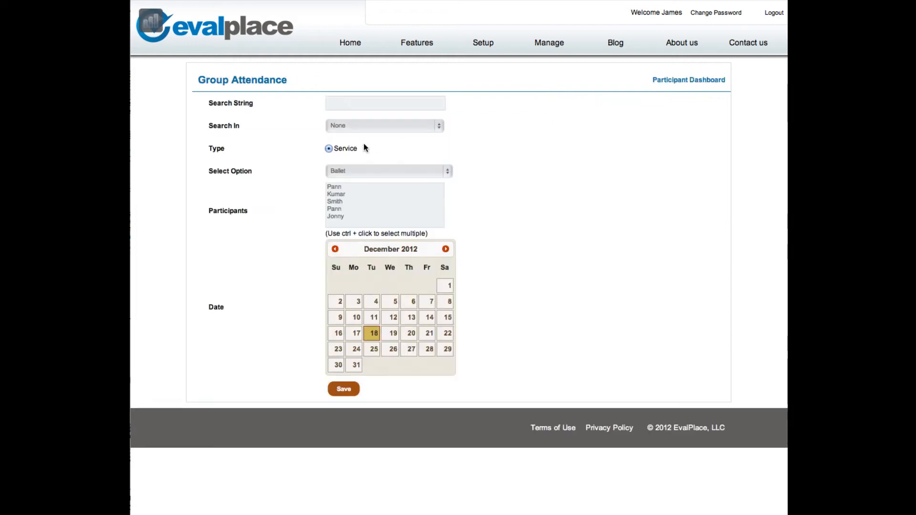
click(362, 201)
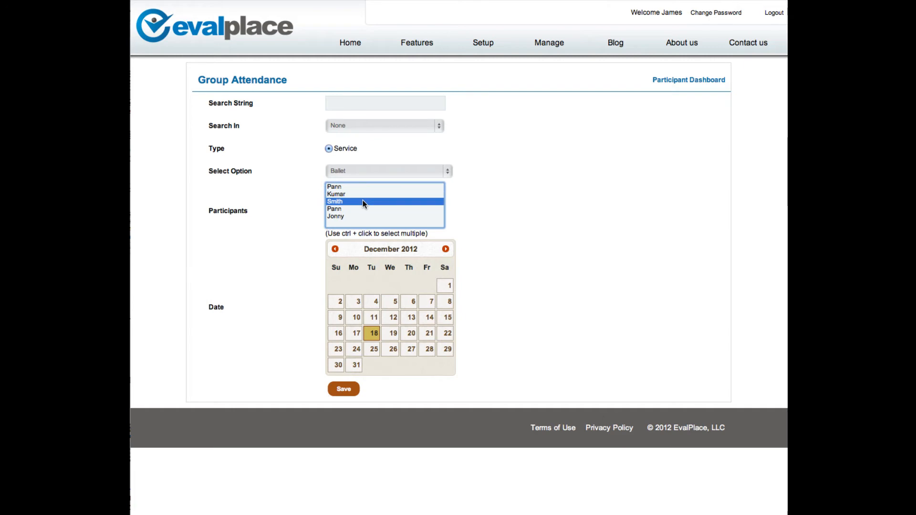
click(692, 81)
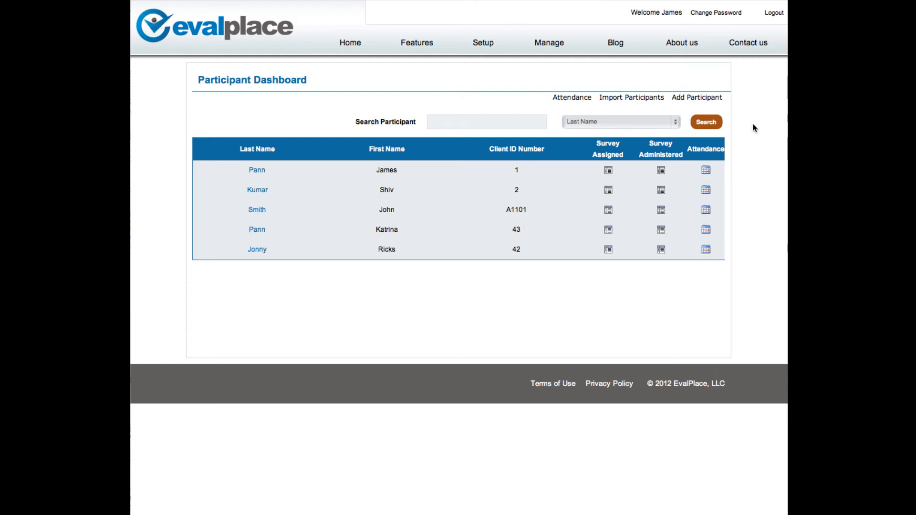
Open the CESD-R survey from the Survey Dashboard and examine the input types offered for a new question, without saving one
mouse_move(552, 50)
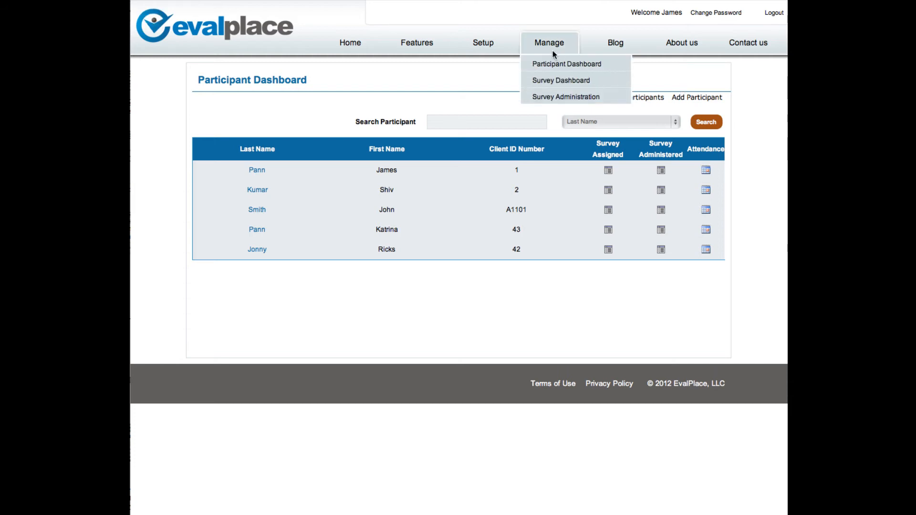
click(547, 80)
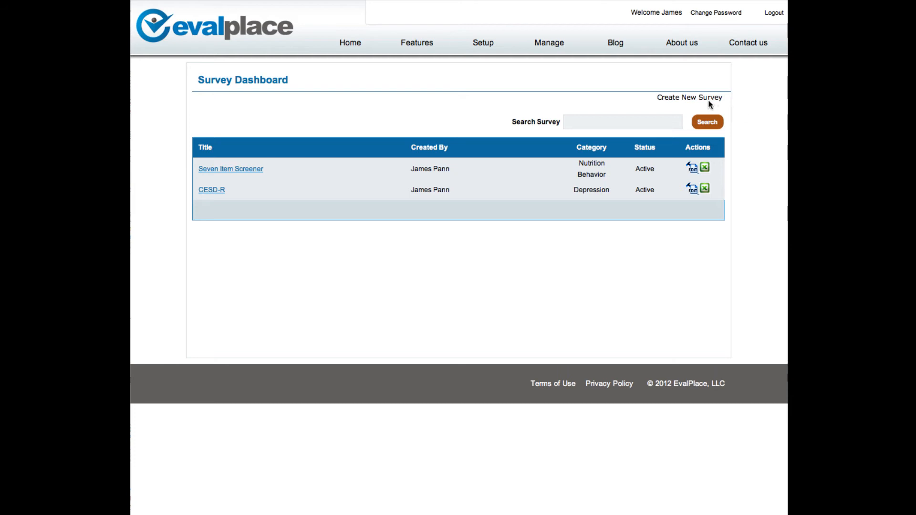
click(204, 191)
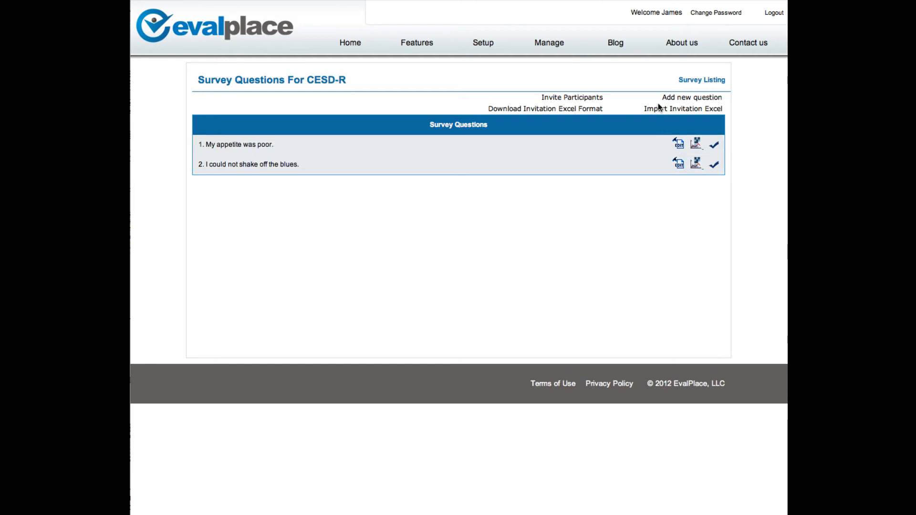
click(687, 97)
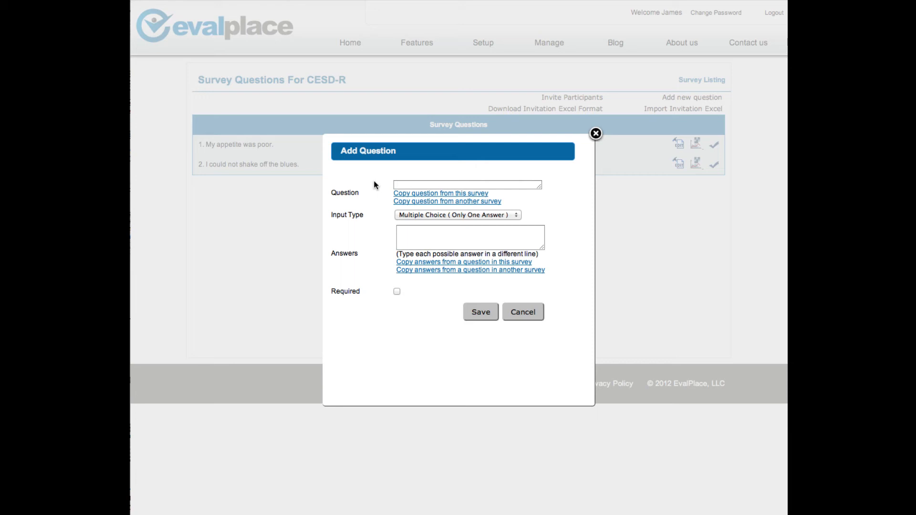
click(429, 231)
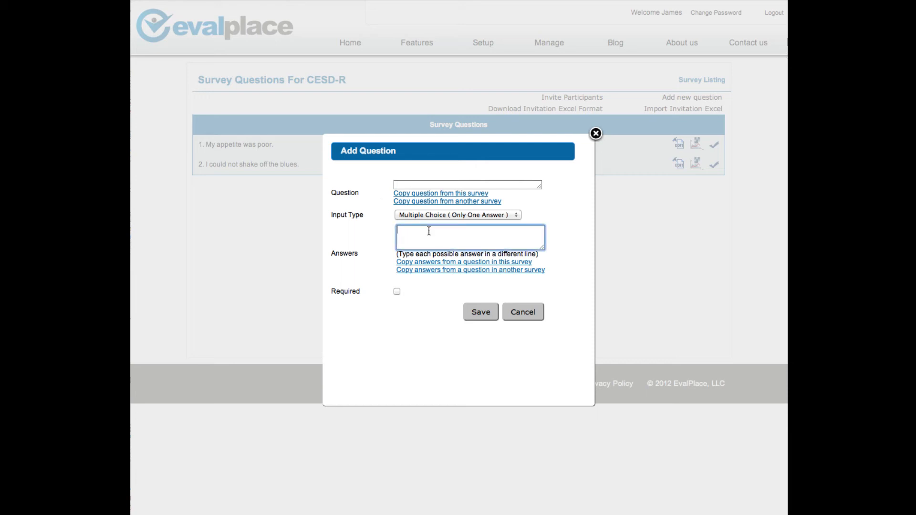
click(512, 214)
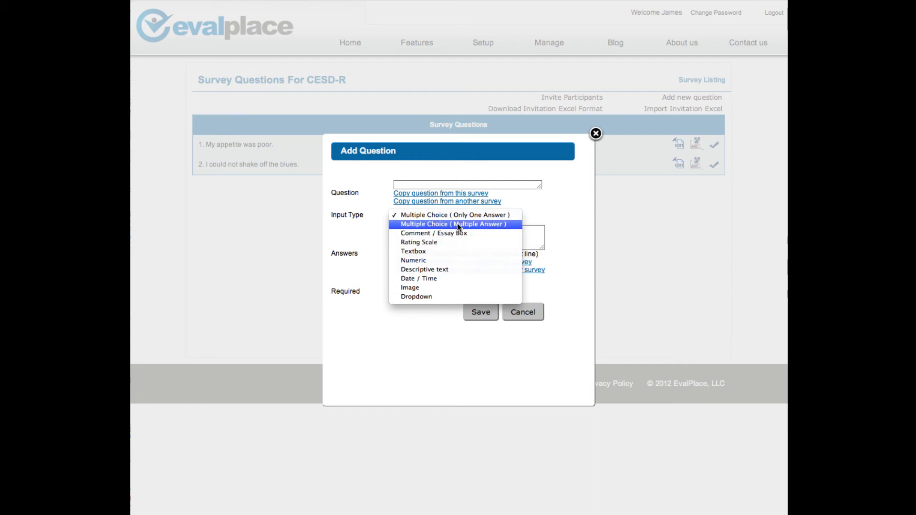
click(571, 195)
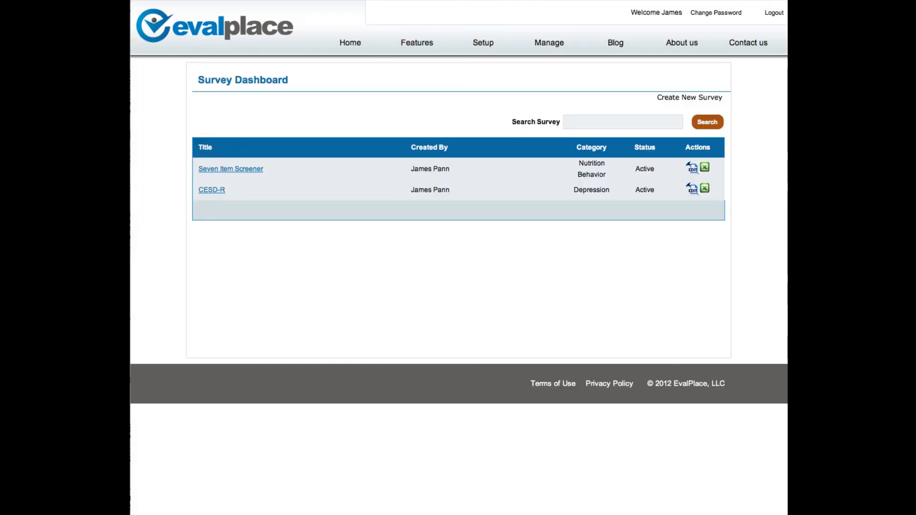
Start a new survey administration for the CESD-R survey with Email Link as the administration type
mouse_move(547, 46)
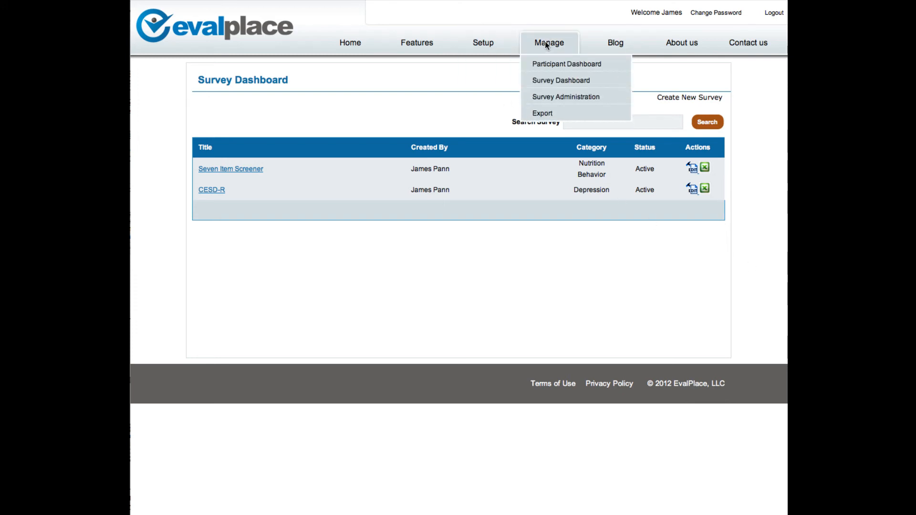
click(552, 96)
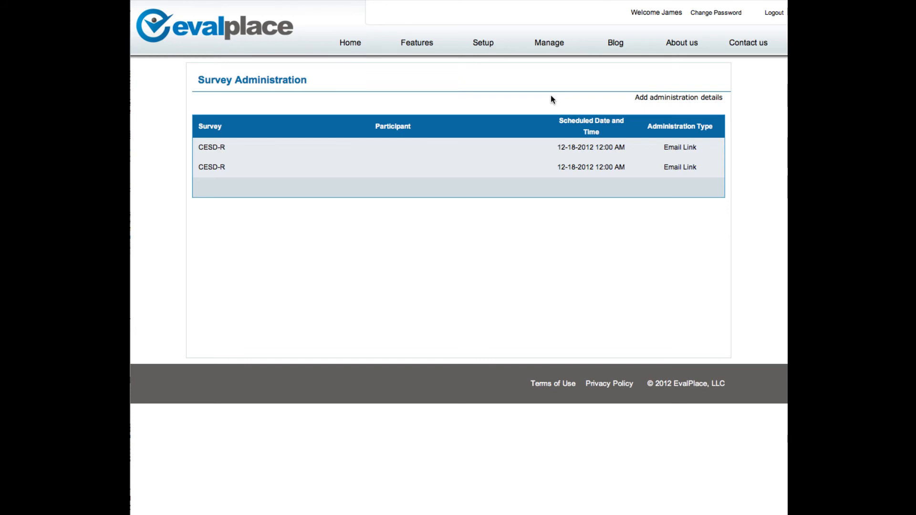
click(651, 98)
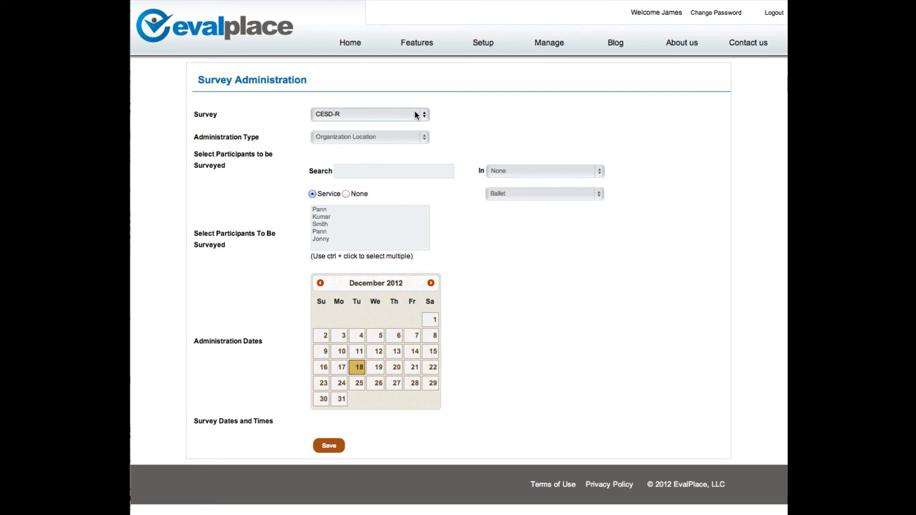
click(406, 135)
click(403, 147)
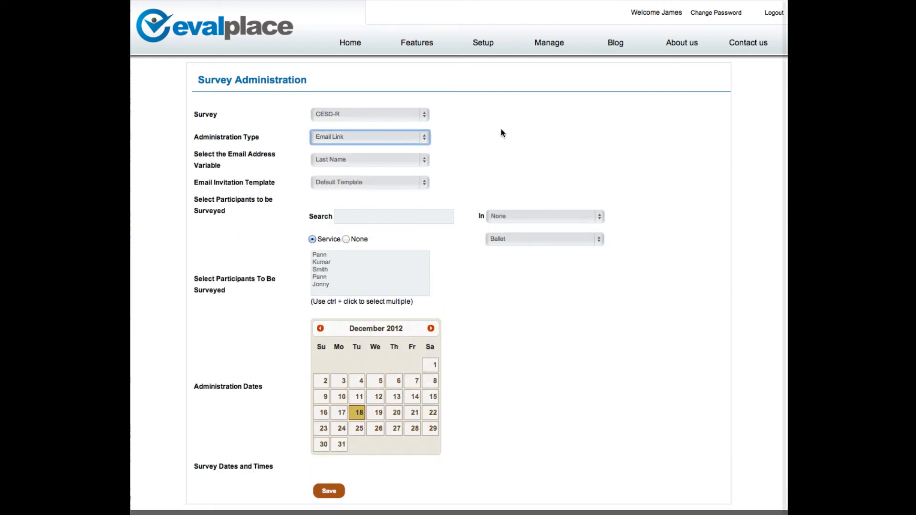
Try the Fruit and Vegetable Survey email invitation template, and switch back to Default Template
click(390, 187)
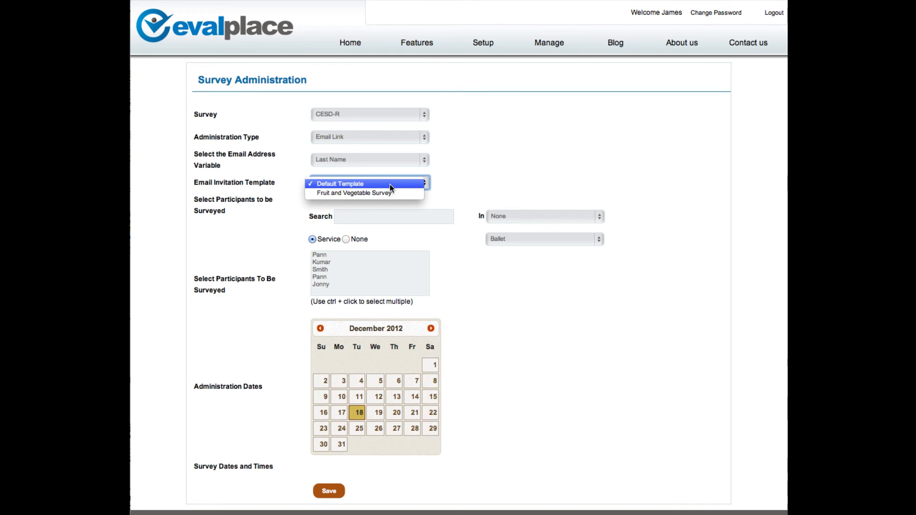
click(391, 193)
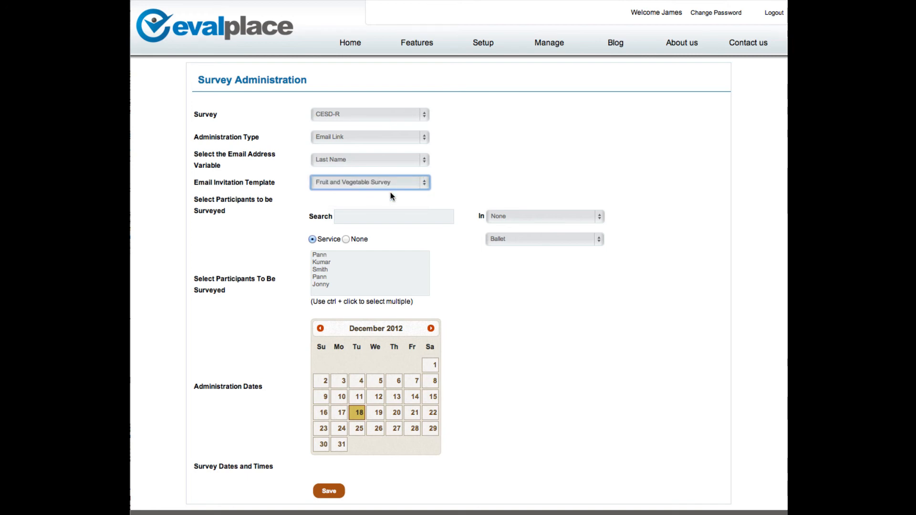
scroll(524, 125, down, 1)
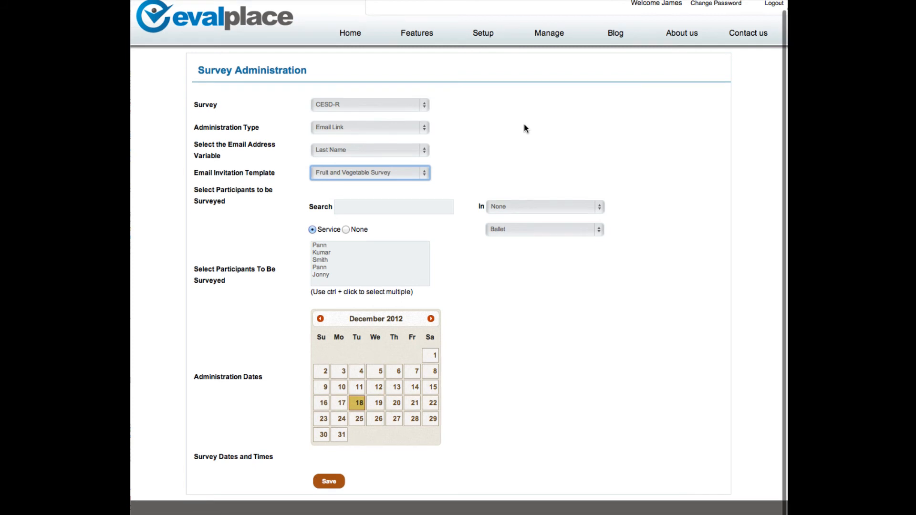
click(409, 175)
click(394, 163)
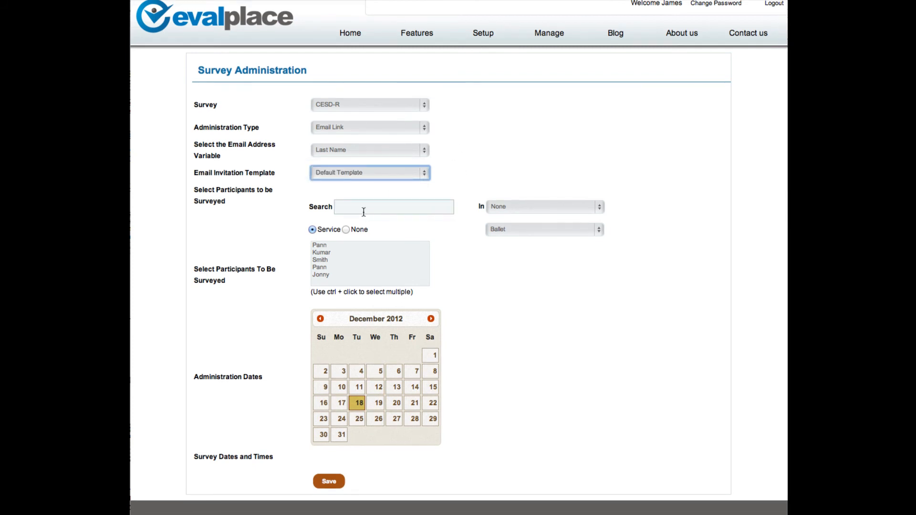
Set the participant filter from Service to None and select the third participant in the list to be surveyed
click(318, 247)
click(319, 260)
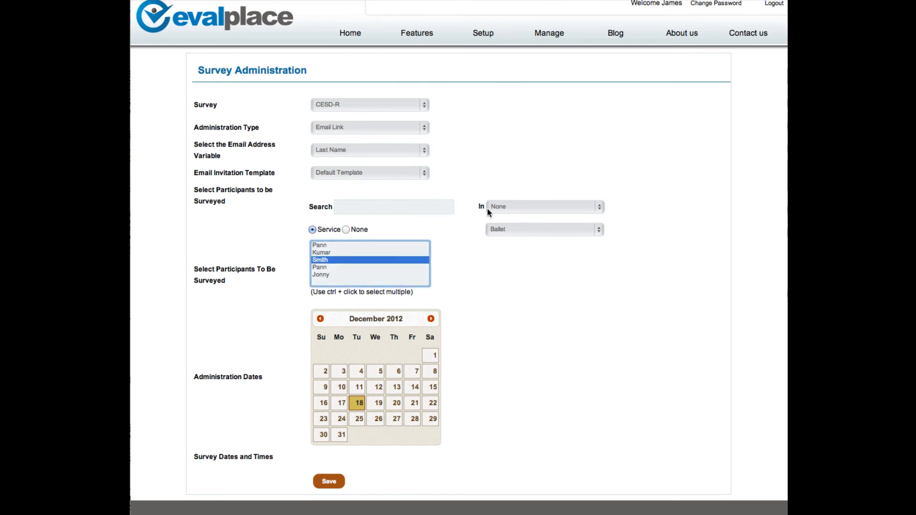
click(347, 229)
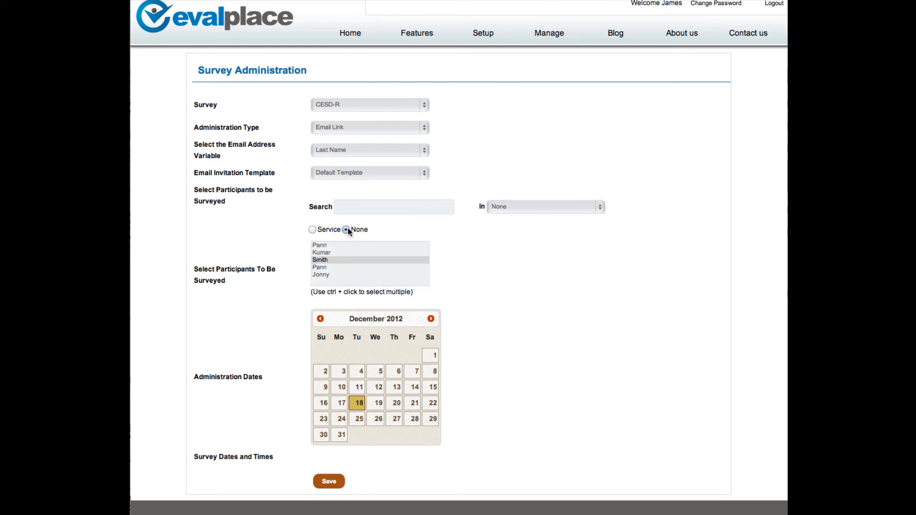
click(337, 260)
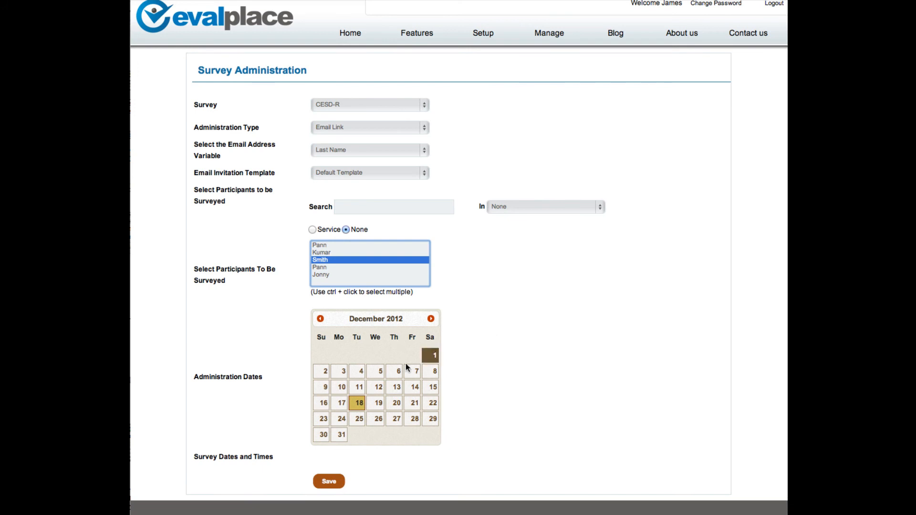
Schedule the survey administration for December 4 and December 25, 2012, both at 02:00 PM
click(359, 373)
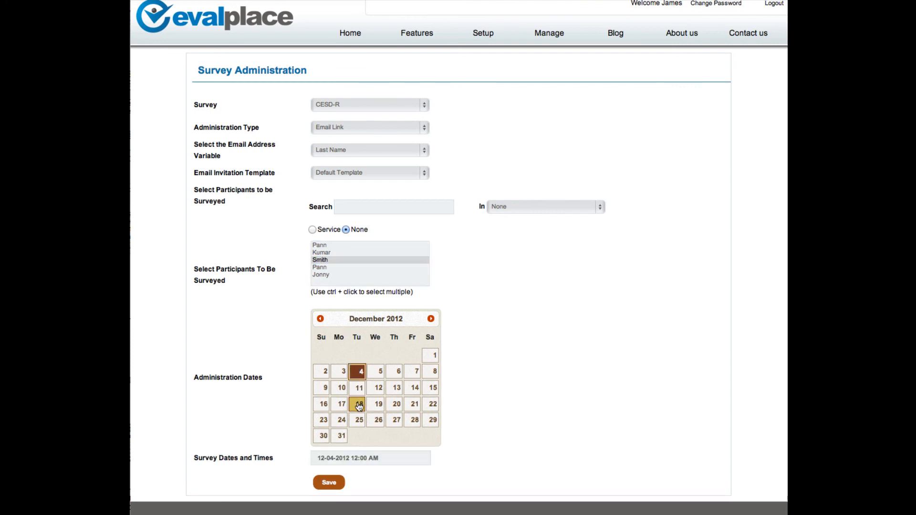
click(359, 422)
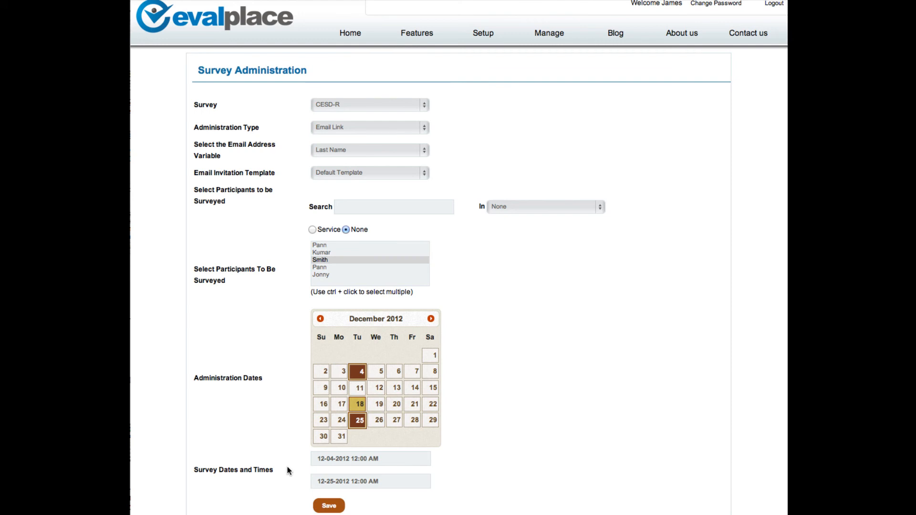
click(369, 458)
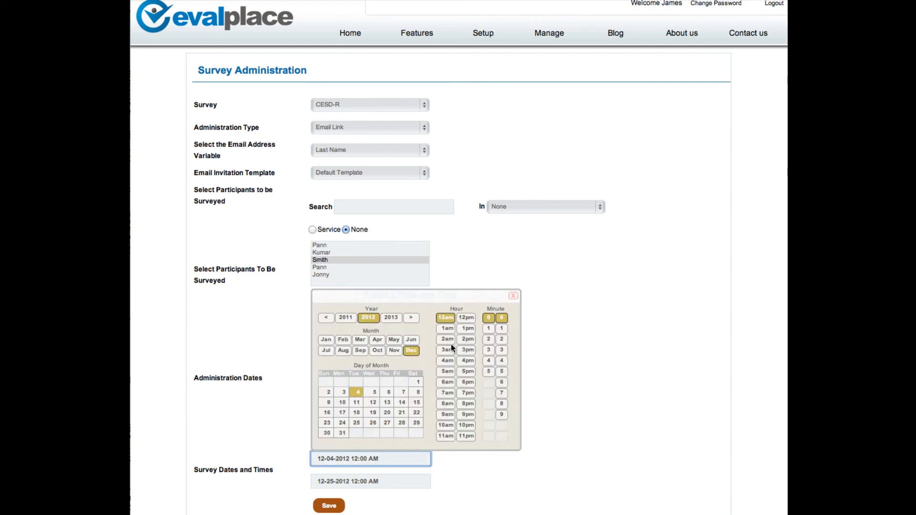
click(468, 339)
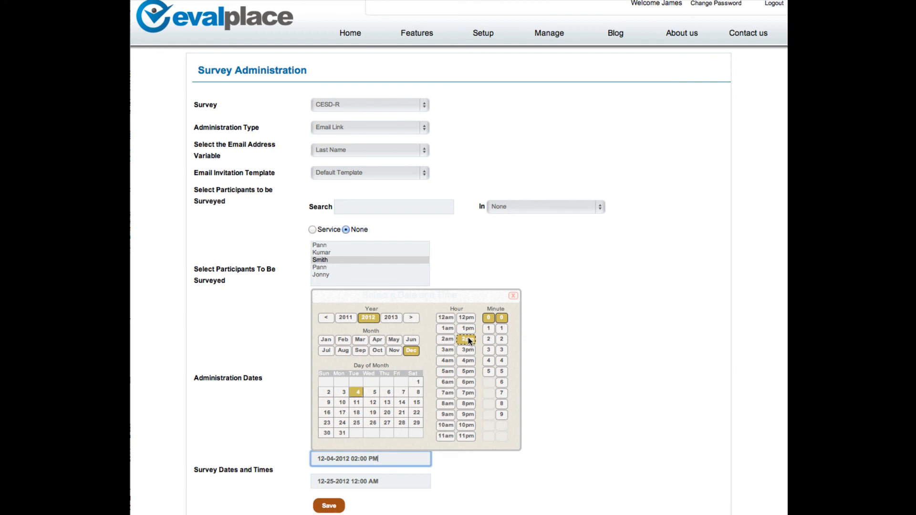
click(359, 482)
click(467, 363)
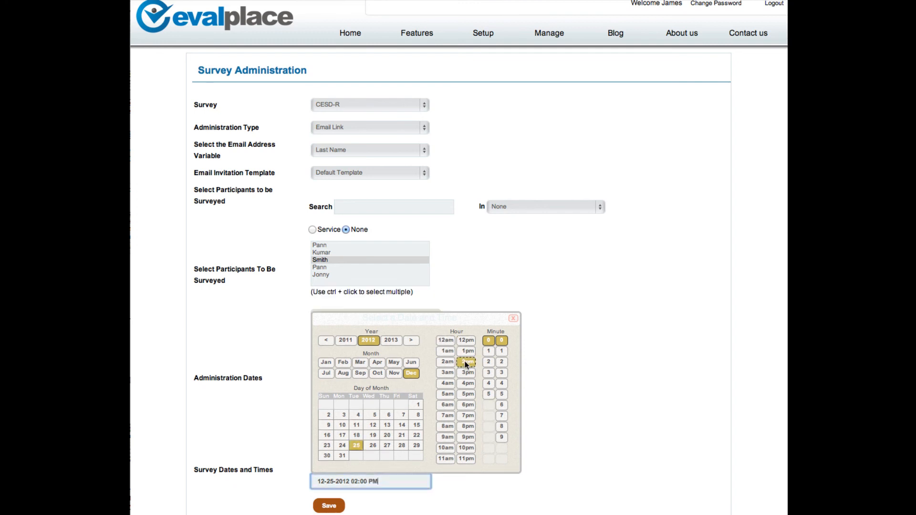
Save the survey administration and confirm both of the participant's invitations on the Validate Invitation page
click(328, 507)
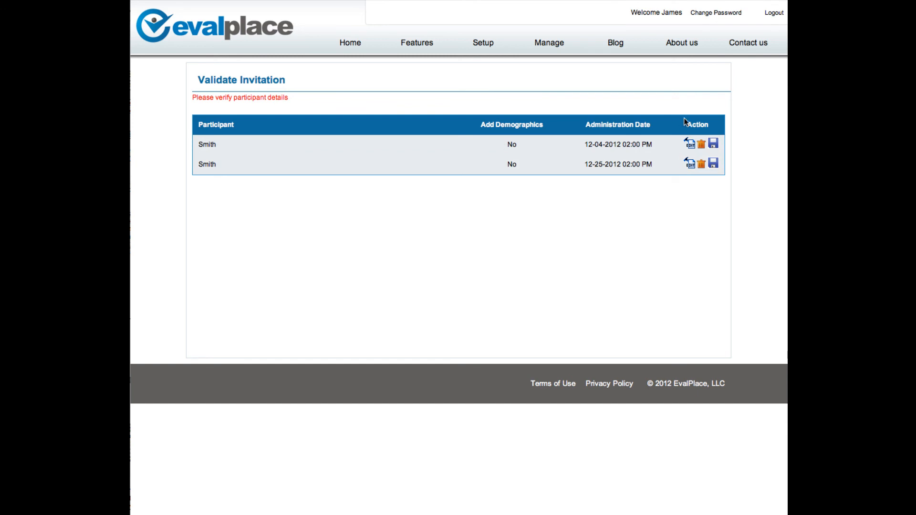
click(713, 144)
click(714, 144)
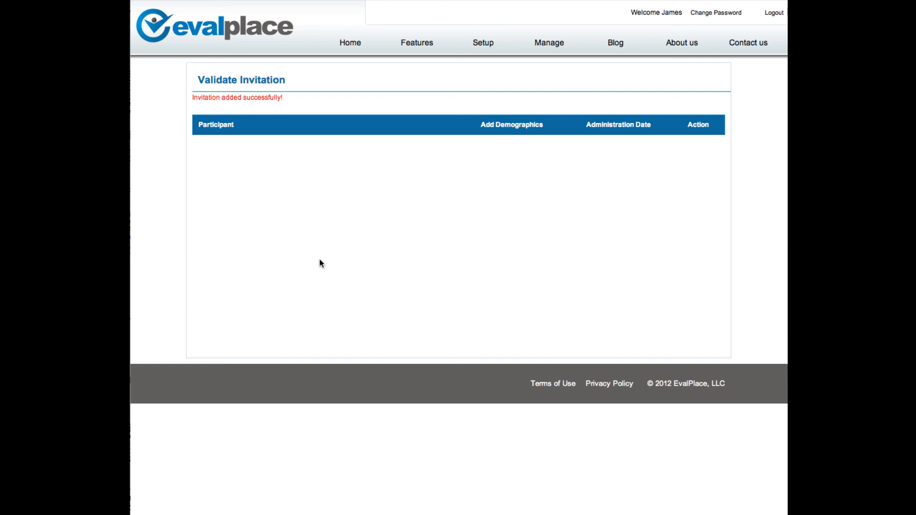
Open the Export page and examine the data types available for export
mouse_move(551, 44)
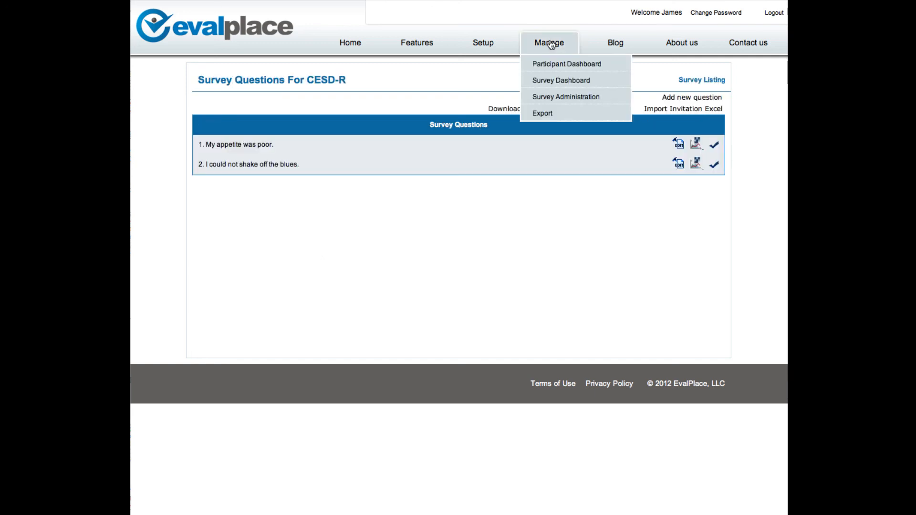
click(542, 115)
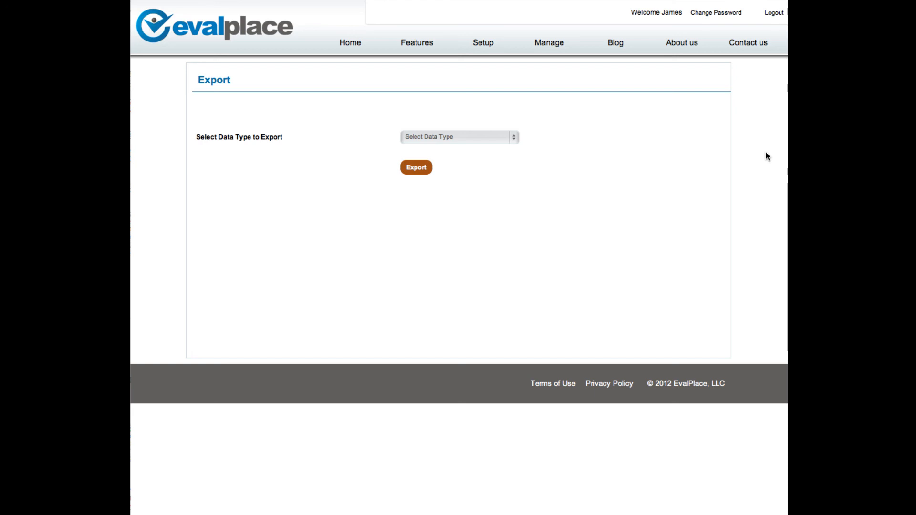
click(502, 142)
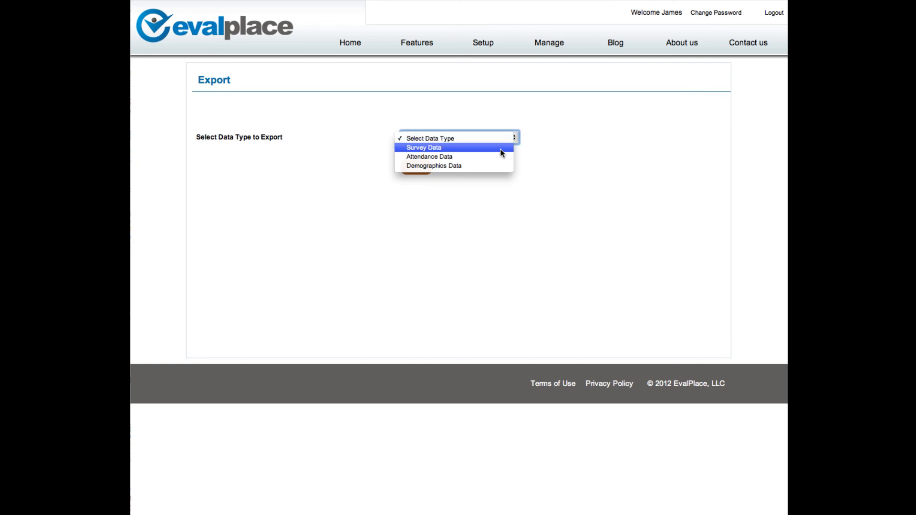
click(499, 156)
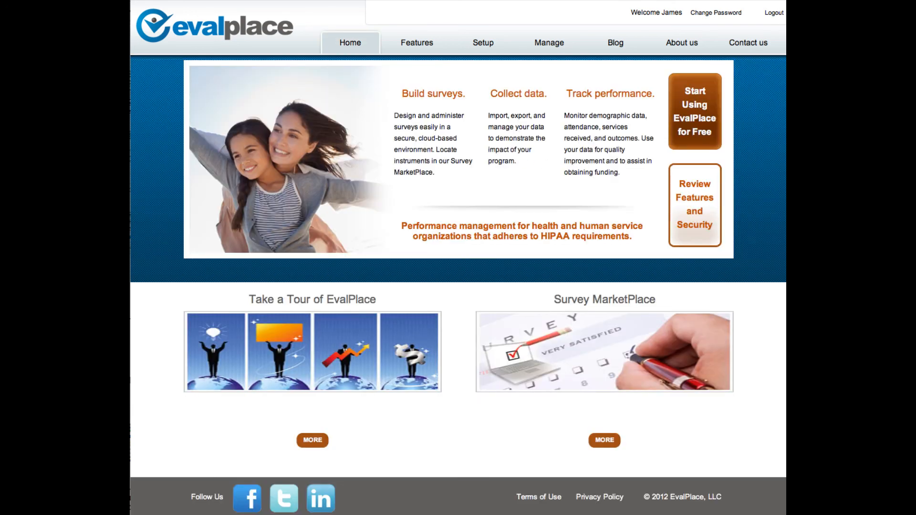